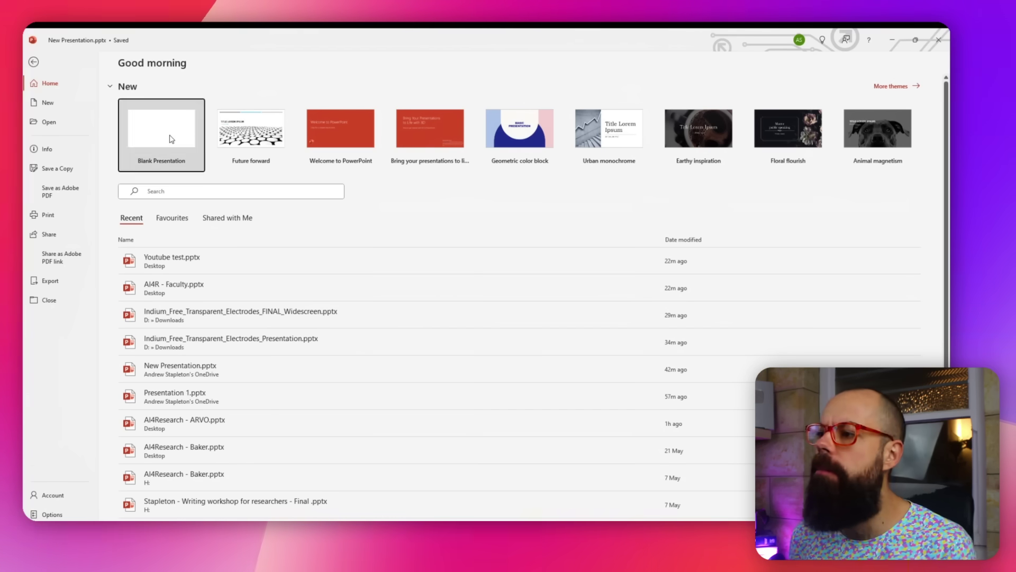
- Create a new blank presentation (Presentation3) from the PowerPoint start screen
click(159, 132)
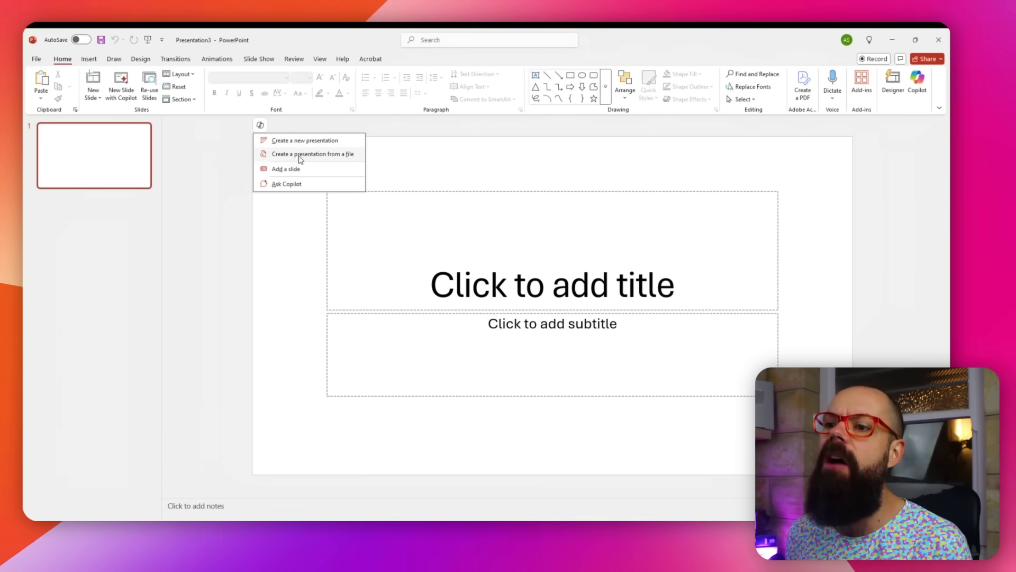
- Ask Copilot to create a presentation from a file for the blank deck
click(299, 155)
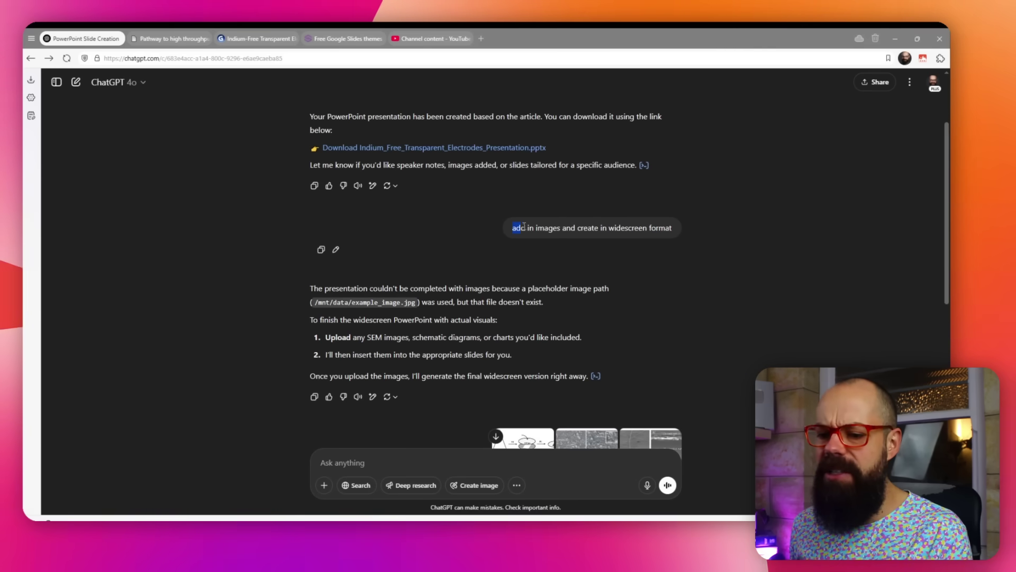
- Highlight the images-and-widescreen request and ChatGPT's reply explaining why images failed
drag(571, 224, 623, 226)
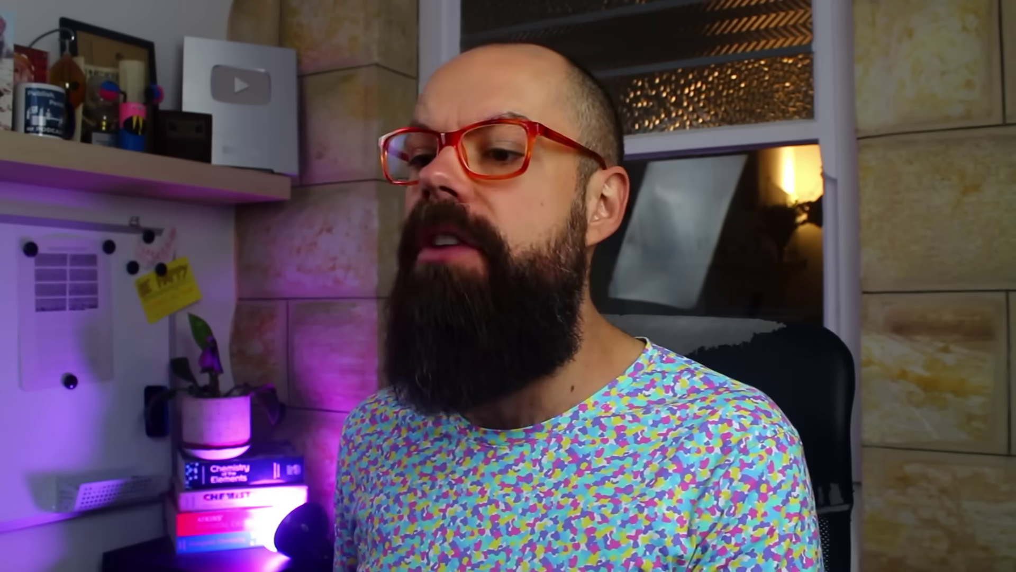
drag(378, 240, 409, 241)
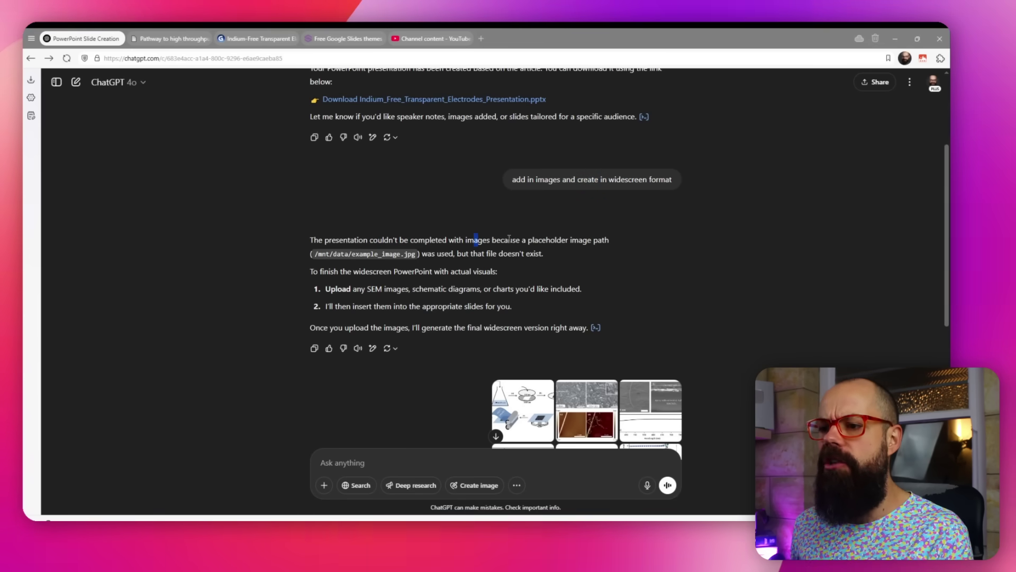
scroll(511, 239, down, 1)
scroll(451, 253, down, 3)
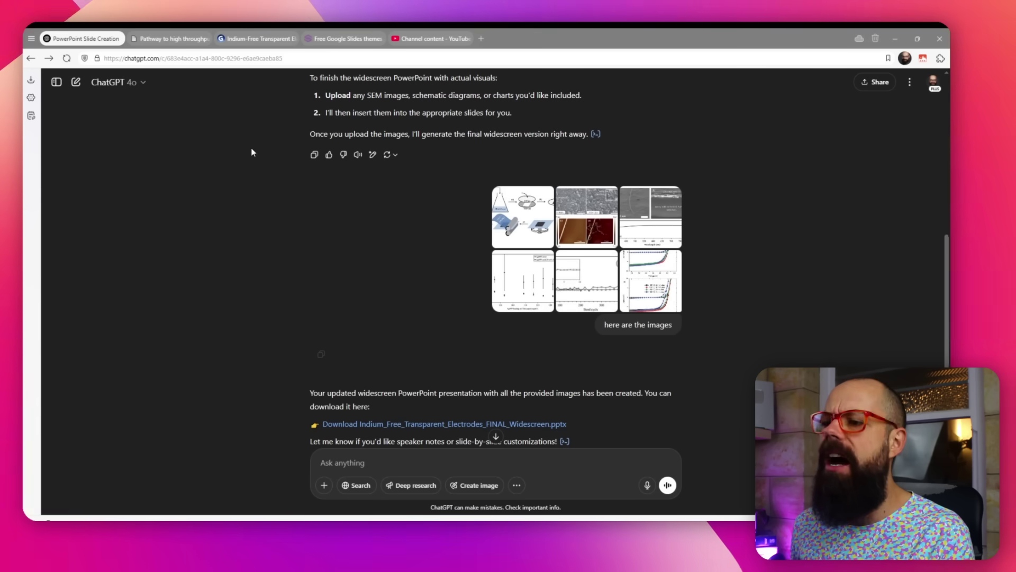
- Download Indium_Free_Transparent_Electrodes_FINAL_Widescreen.pptx from the latest ChatGPT reply
click(175, 38)
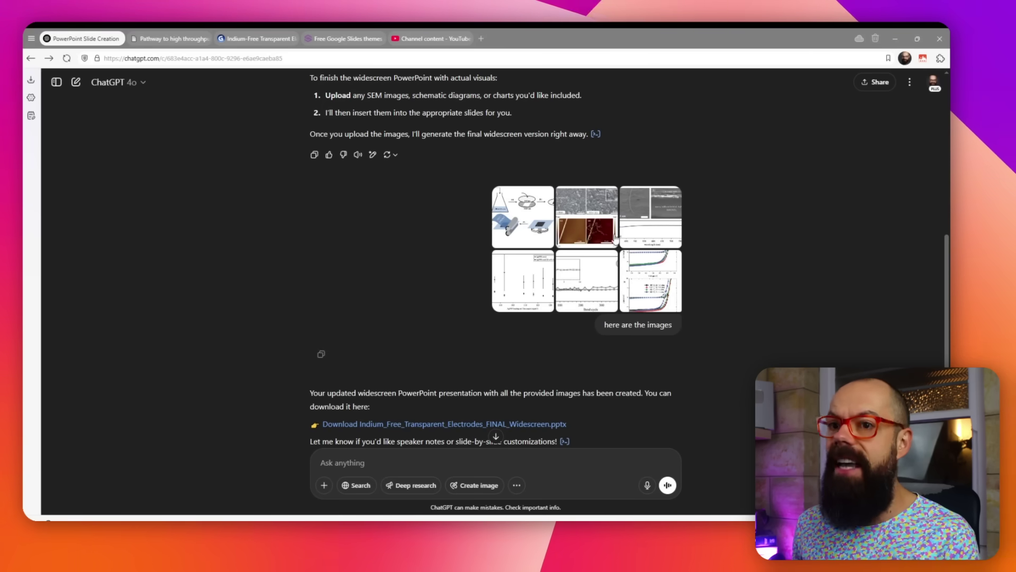
scroll(598, 265, down, 2)
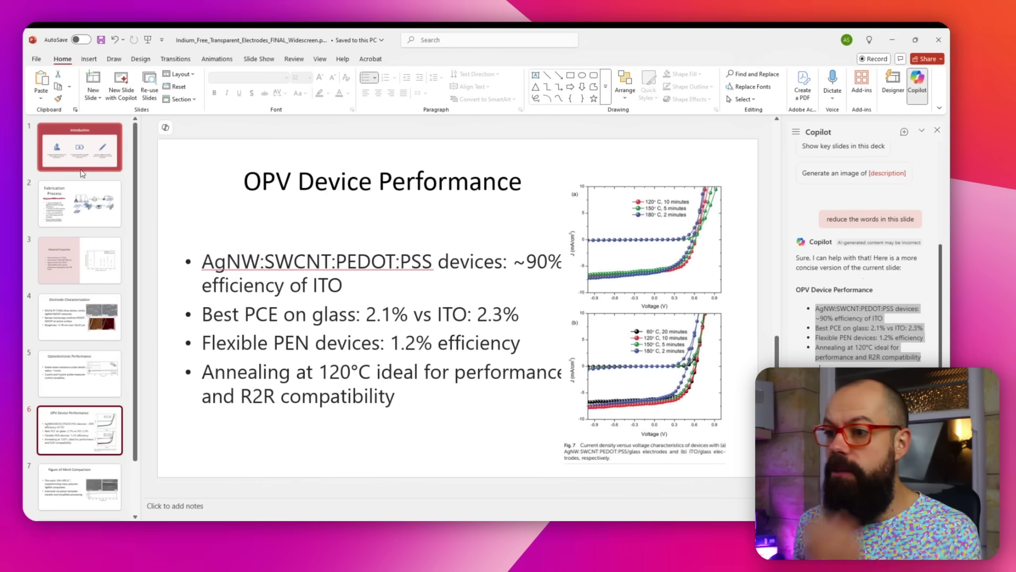
click(80, 159)
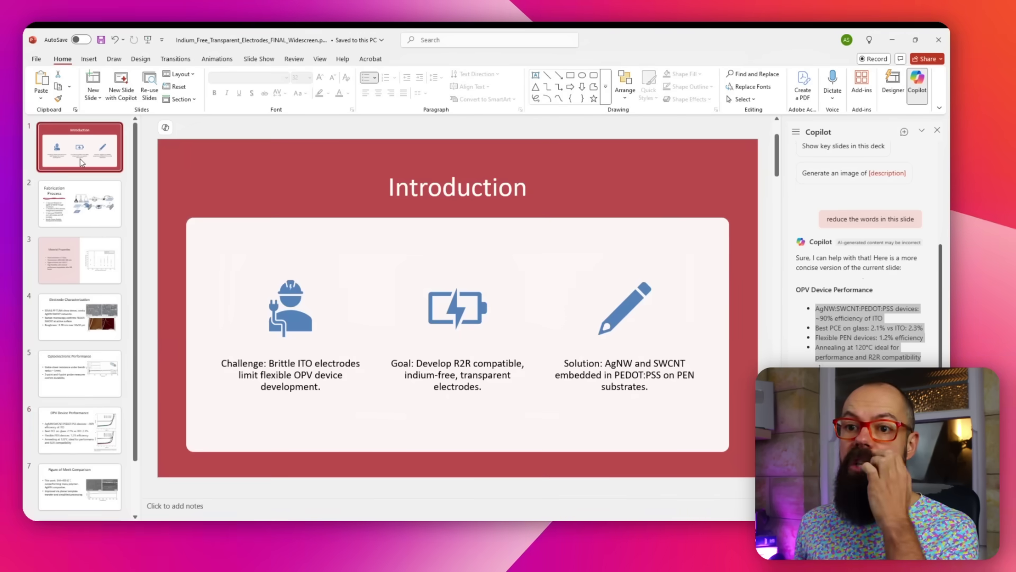
- On the Optoelectronic Performance slide, move the bend-cycle chart down-left and narrow the bullet text box
click(90, 220)
scroll(610, 388, down, 3)
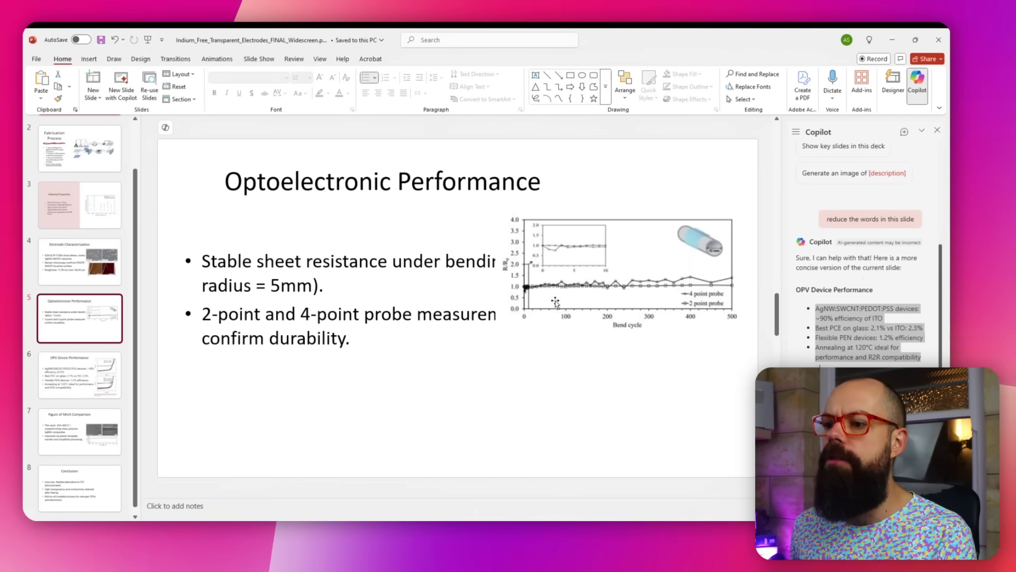
drag(589, 277, 581, 310)
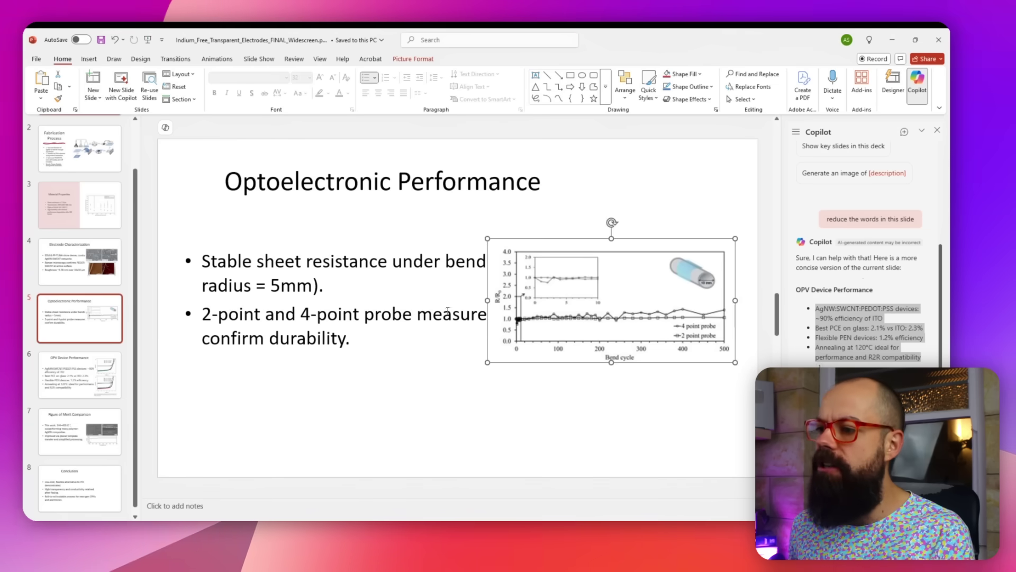
click(377, 322)
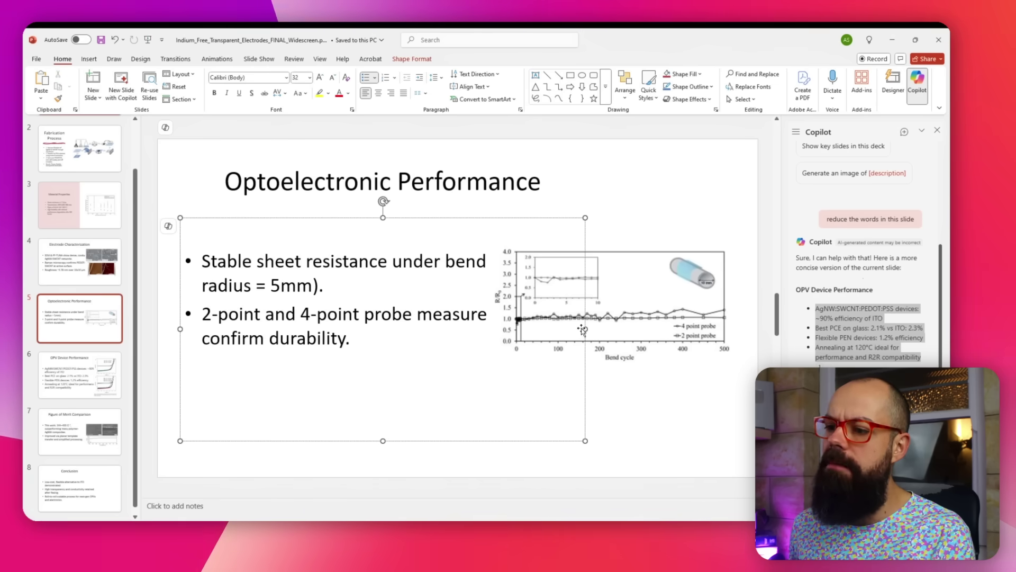
drag(585, 328, 477, 332)
drag(571, 320, 561, 320)
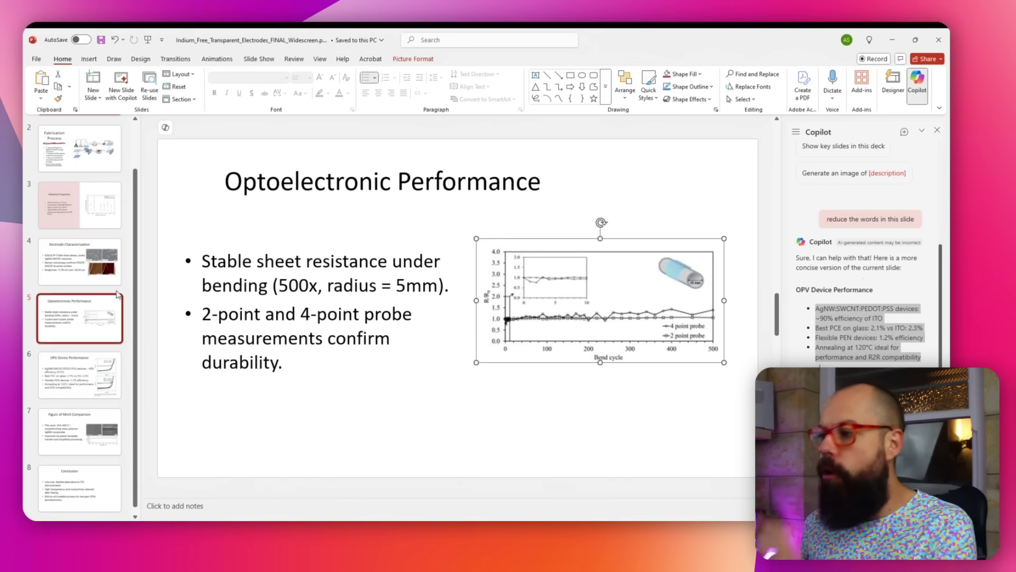
- Browse the slides between Introduction and OPV Device Performance with the arrow keys
click(89, 244)
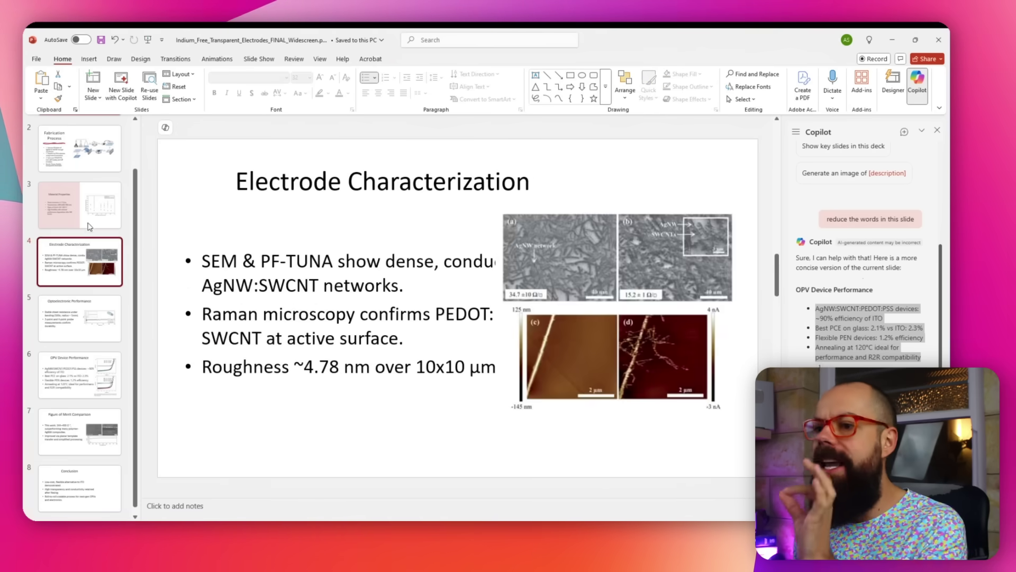
key(Up)
key(Up)
key(Up)
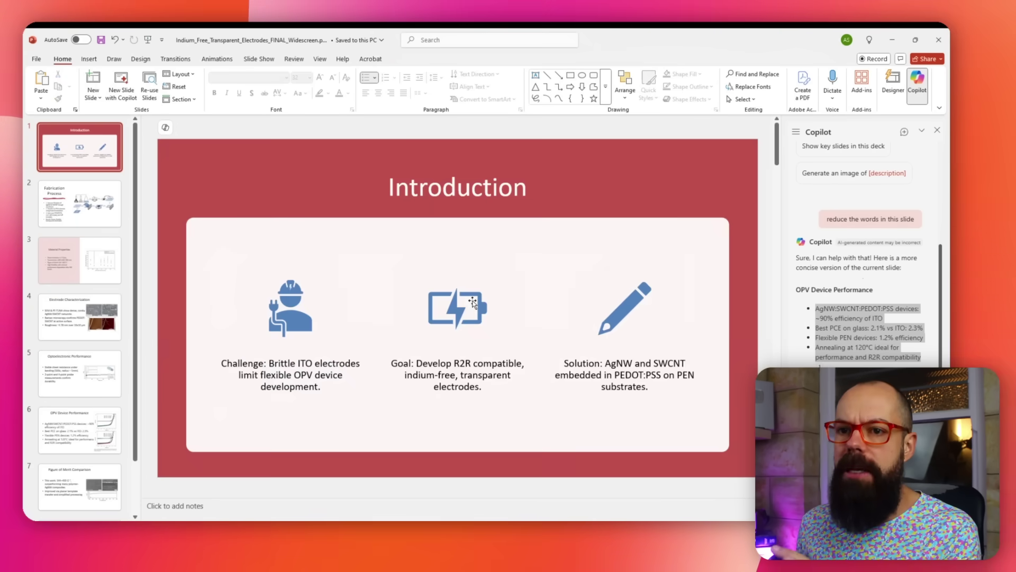
key(Down)
key(Down)
key(Down)
key(Down)
key(Down)
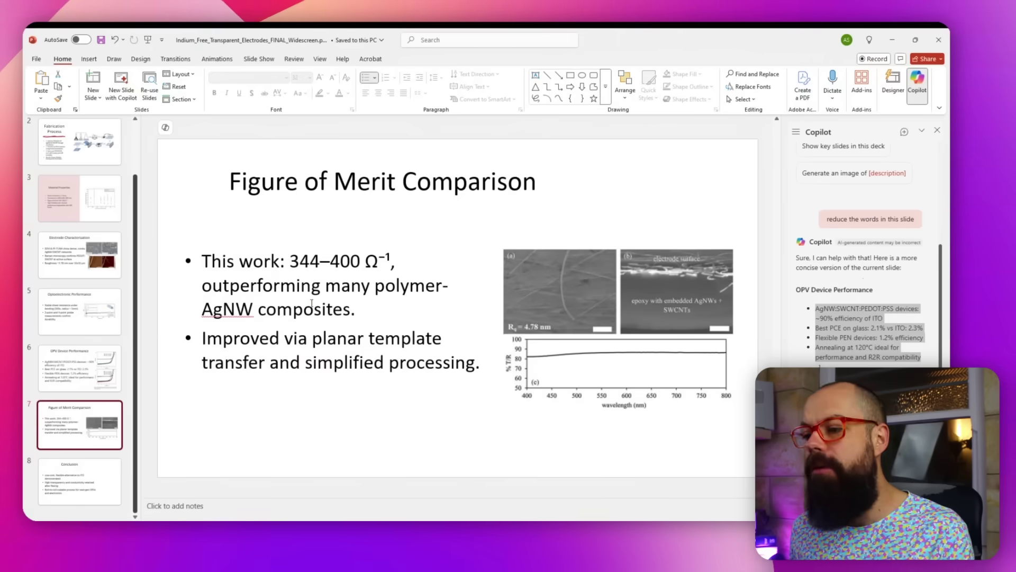
key(Up)
key(Up)
key(Up)
key(Up)
key(Up)
key(Up)
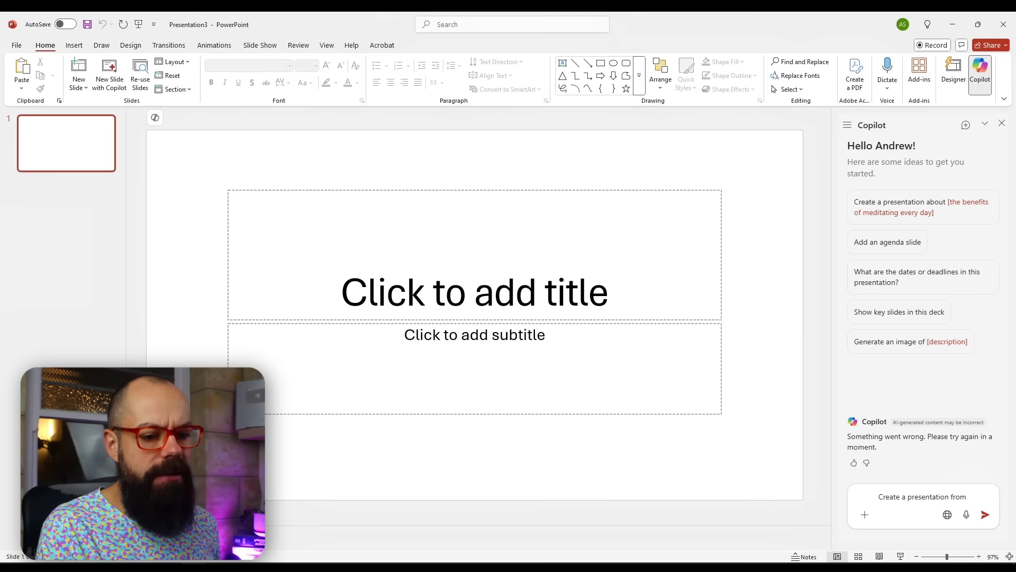
- Browse Designer ideas for the blank title slide, then bring the FINAL widescreen deck forward
click(950, 77)
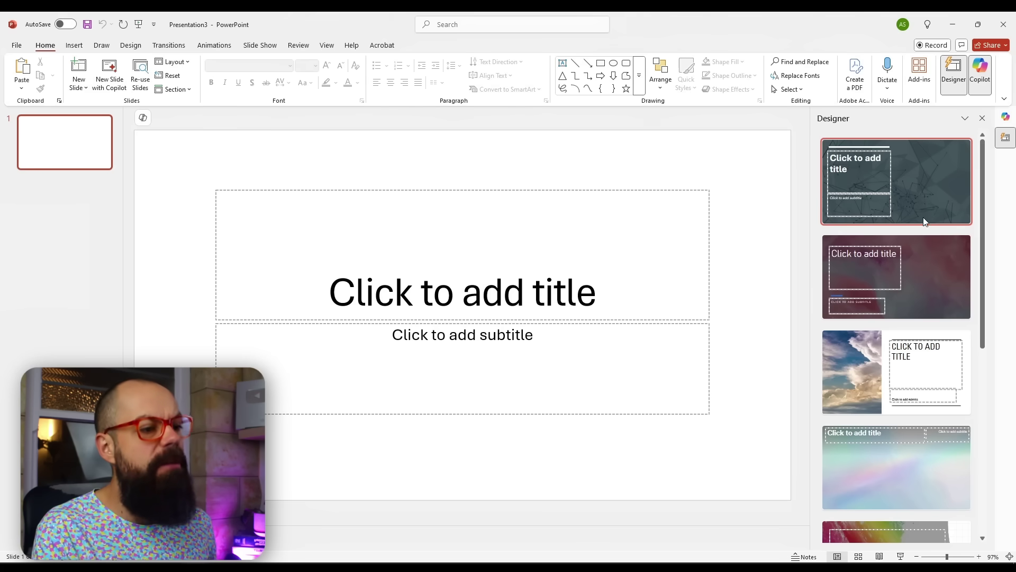
scroll(893, 191, down, 7)
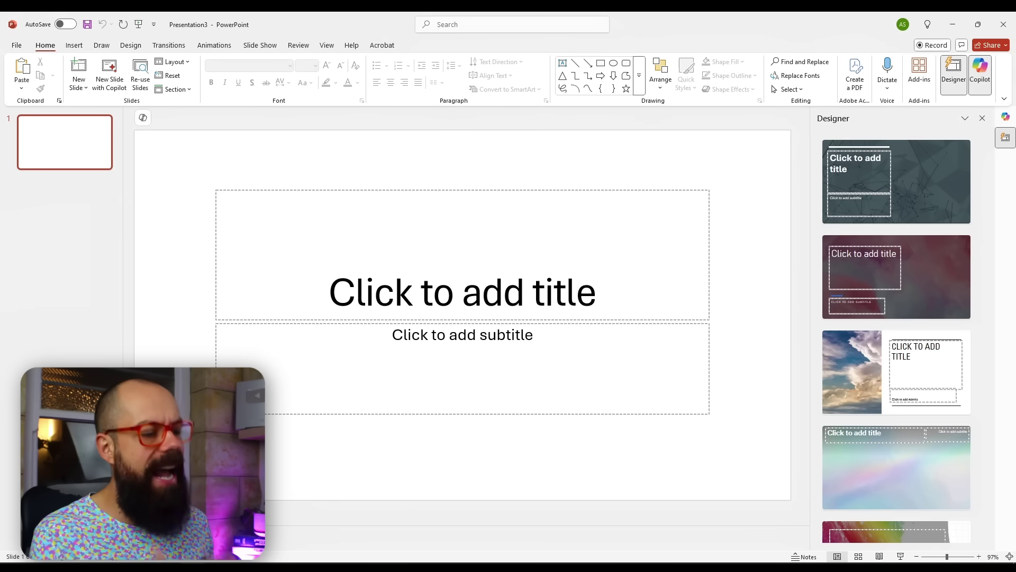
mouse_move(286, 566)
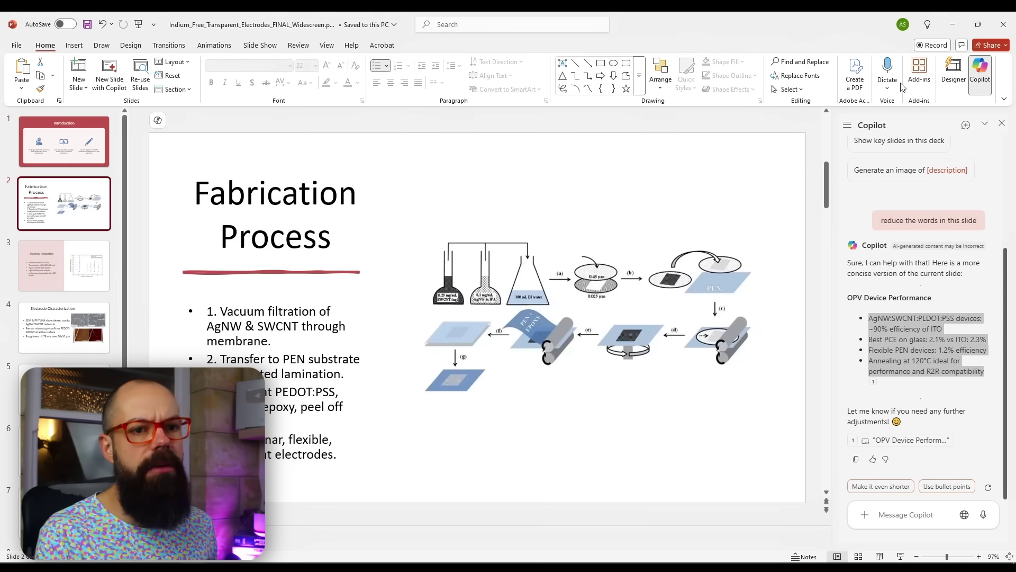
- Try several Designer layouts on Fabrication Process, including picture-left, ring-background and purple-dash ideas
click(954, 74)
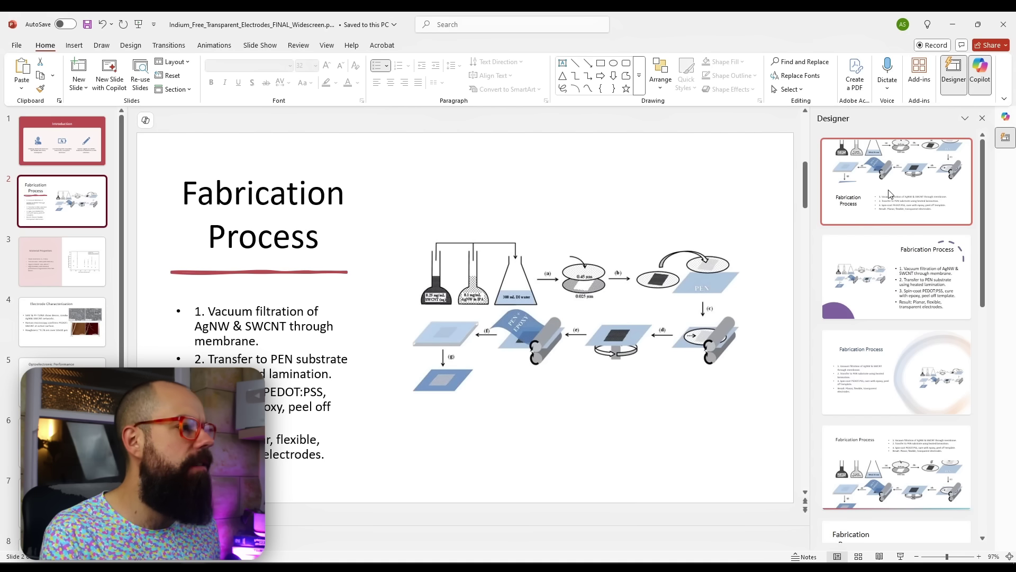
click(894, 291)
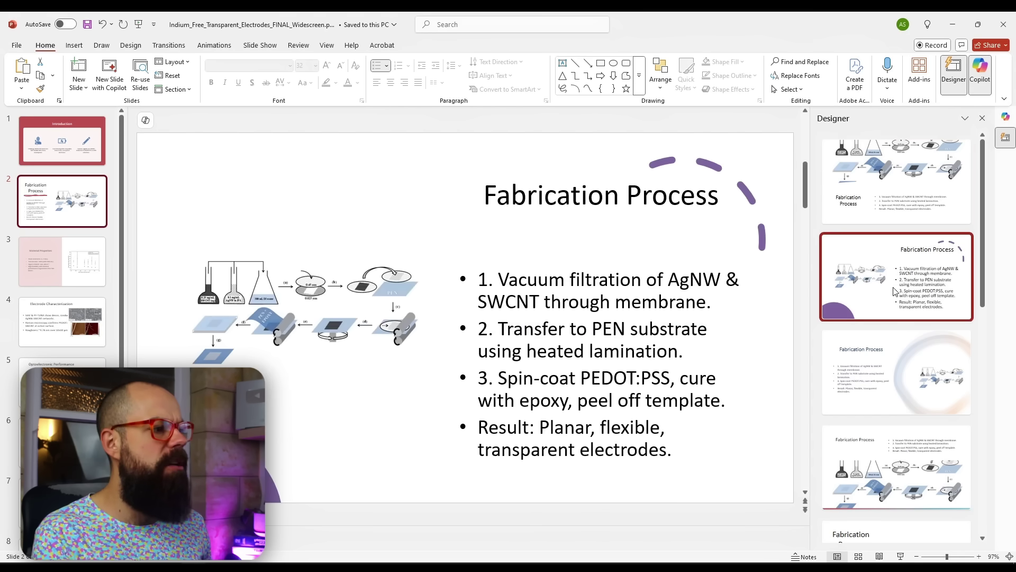
scroll(894, 297, down, 3)
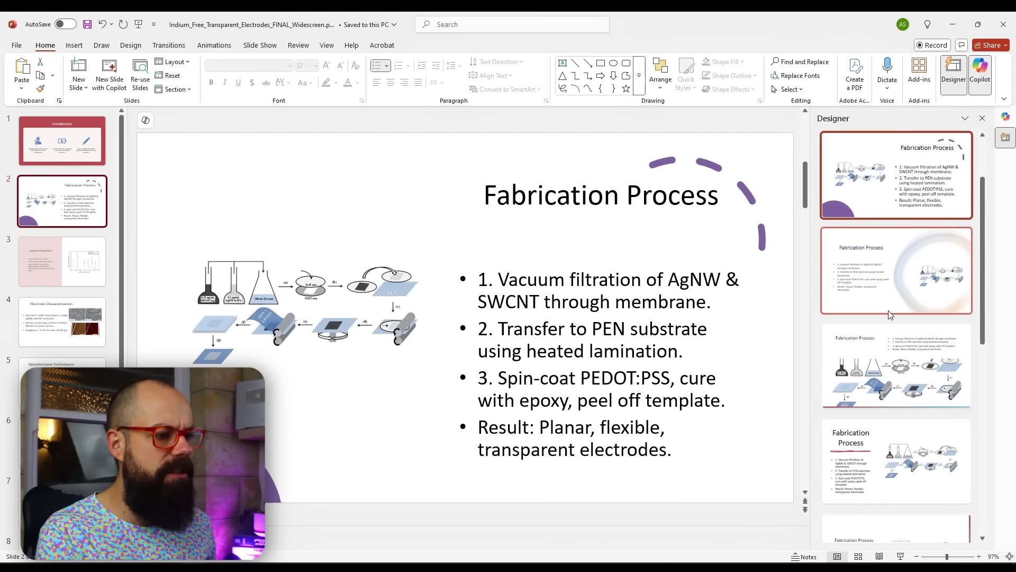
click(894, 412)
scroll(894, 403, up, 3)
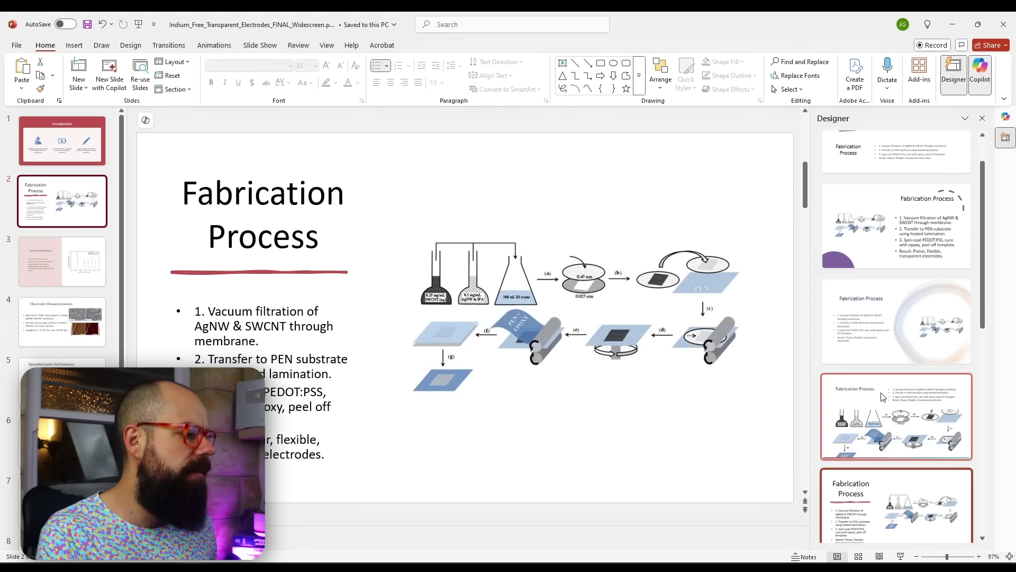
click(889, 350)
click(886, 304)
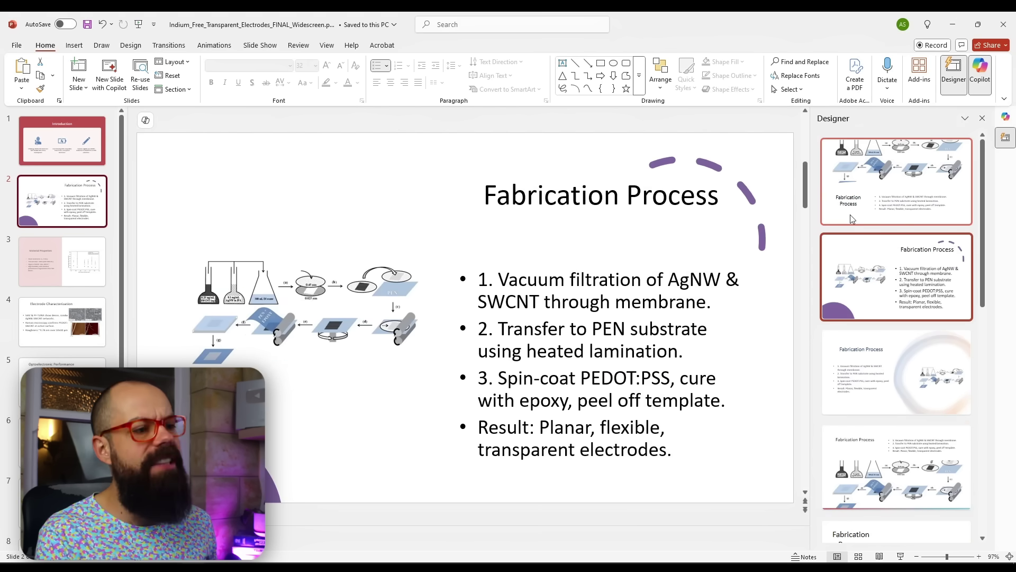
click(895, 278)
click(897, 360)
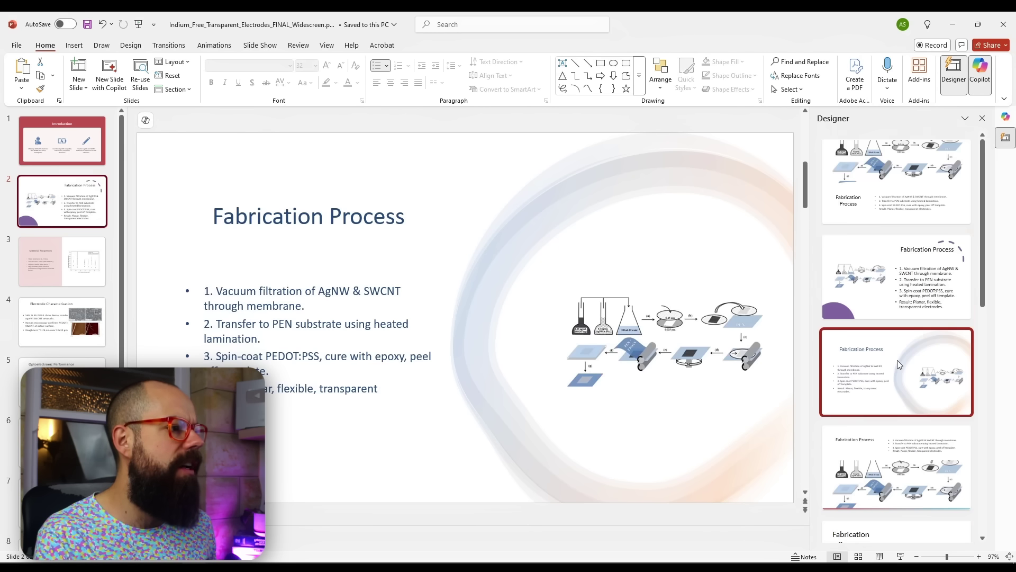
- Try the gradient and two-line-title ideas, then settle on the white layout with the red accent bar
scroll(889, 407, down, 1)
scroll(889, 407, down, 3)
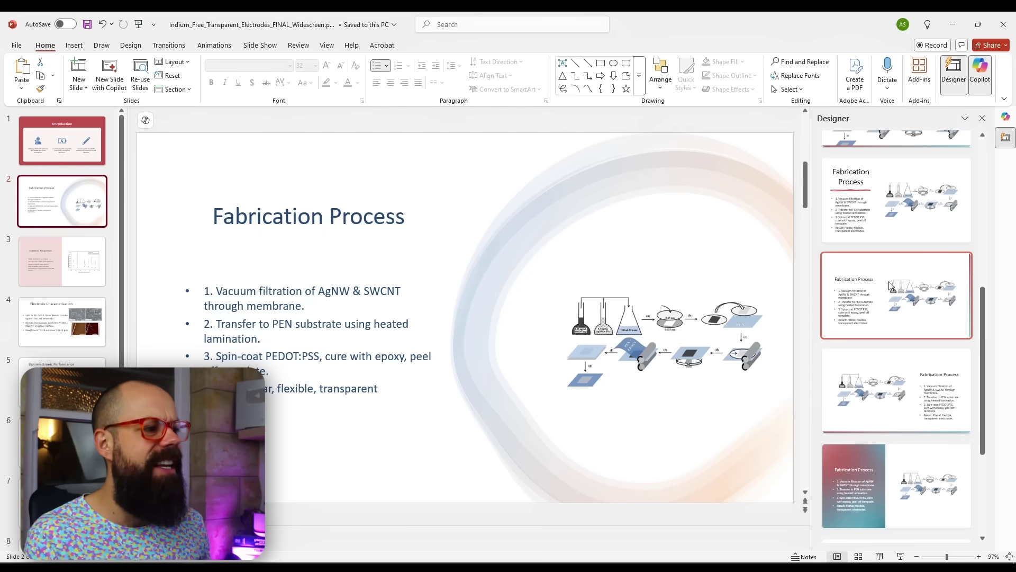
scroll(892, 296, down, 8)
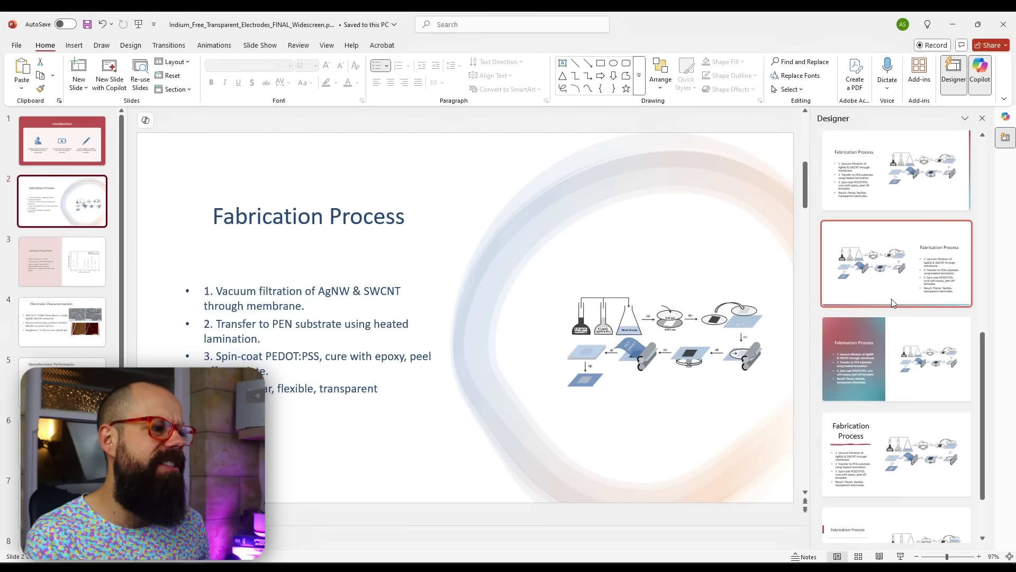
click(893, 306)
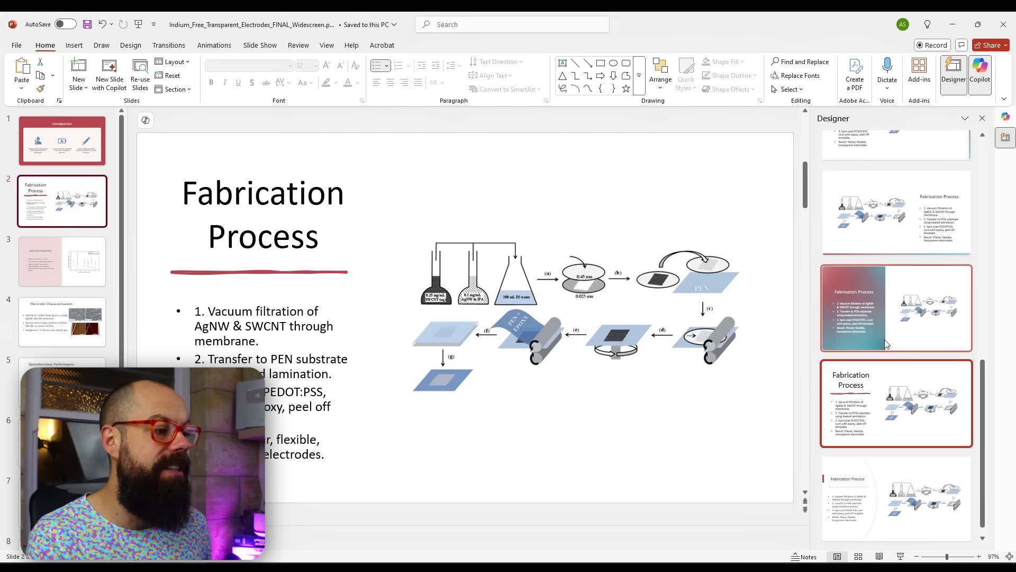
click(881, 419)
click(878, 487)
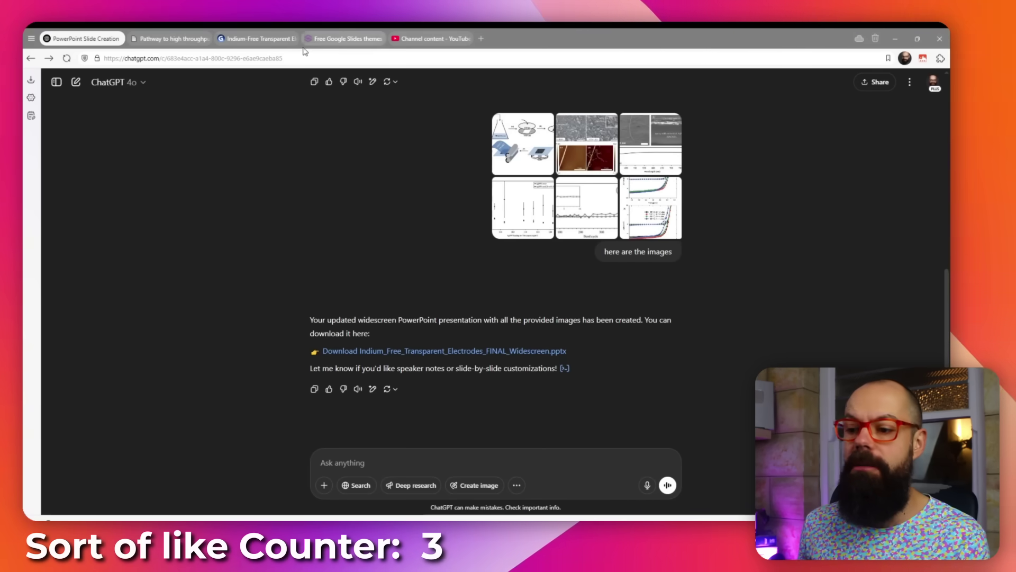
- Glance at the research paper PDF, then switch to the Gamma Indium-Free Transparent Electrodes deck
click(267, 41)
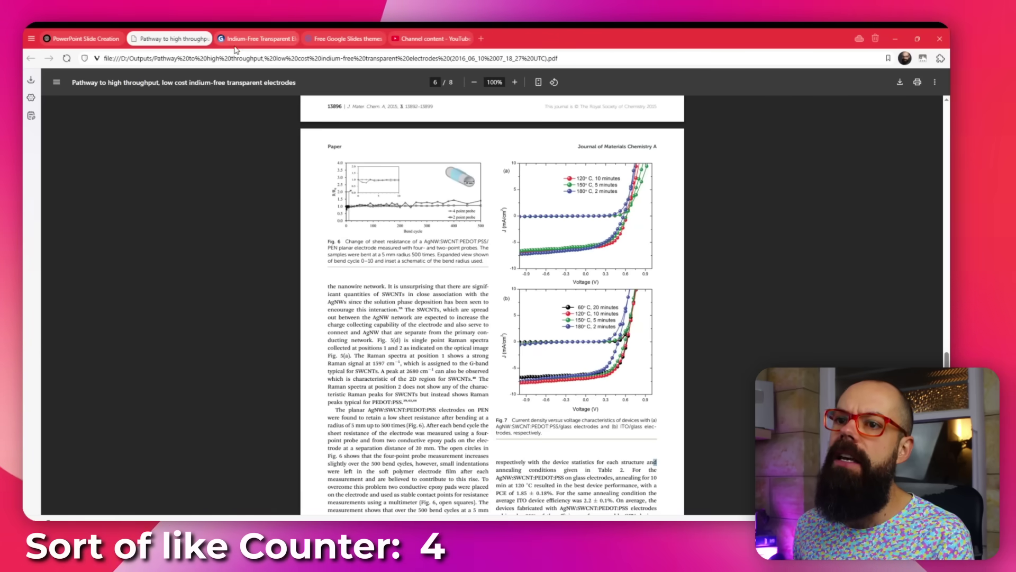
click(253, 39)
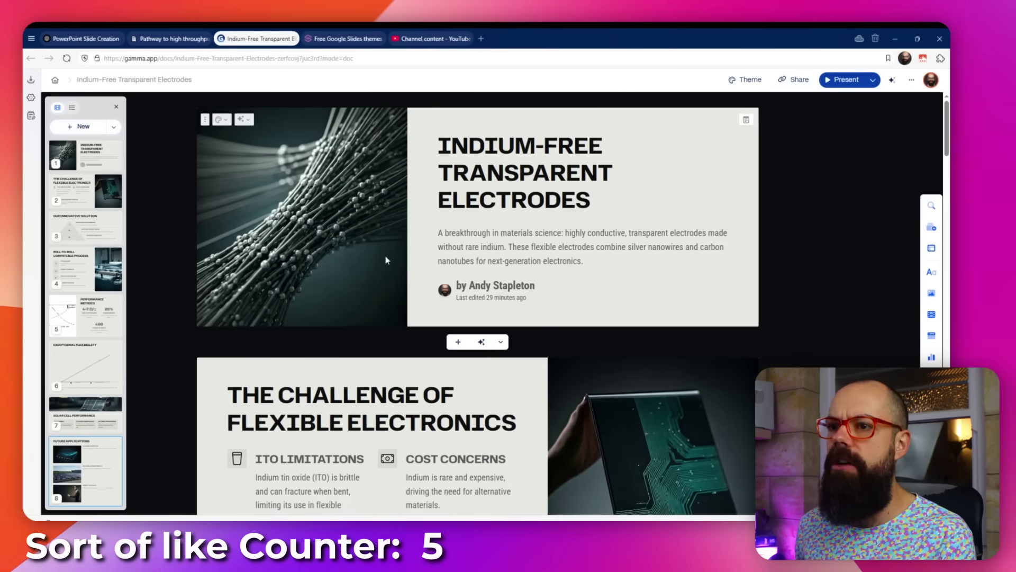
scroll(456, 225, down, 20)
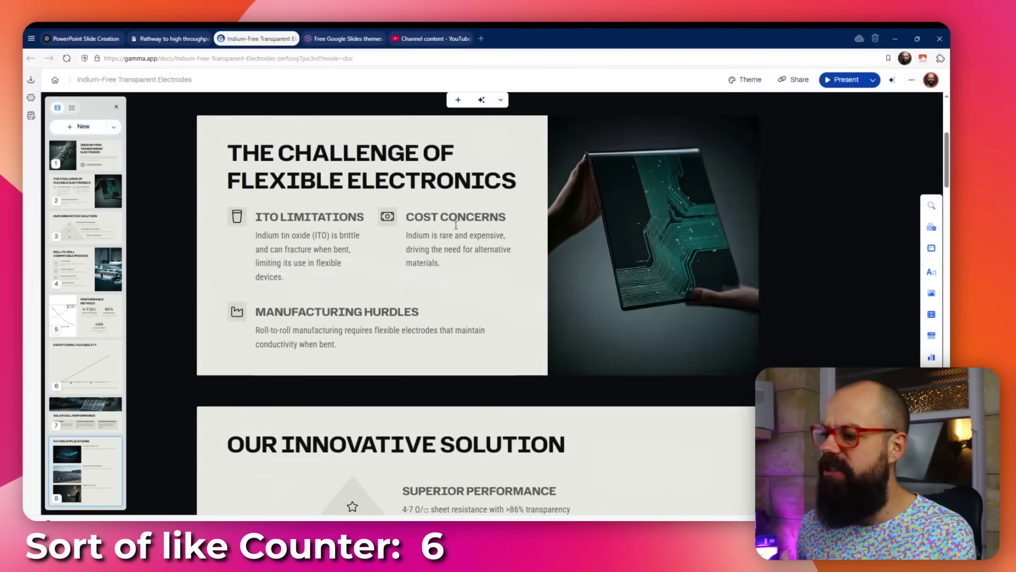
scroll(461, 231, down, 3)
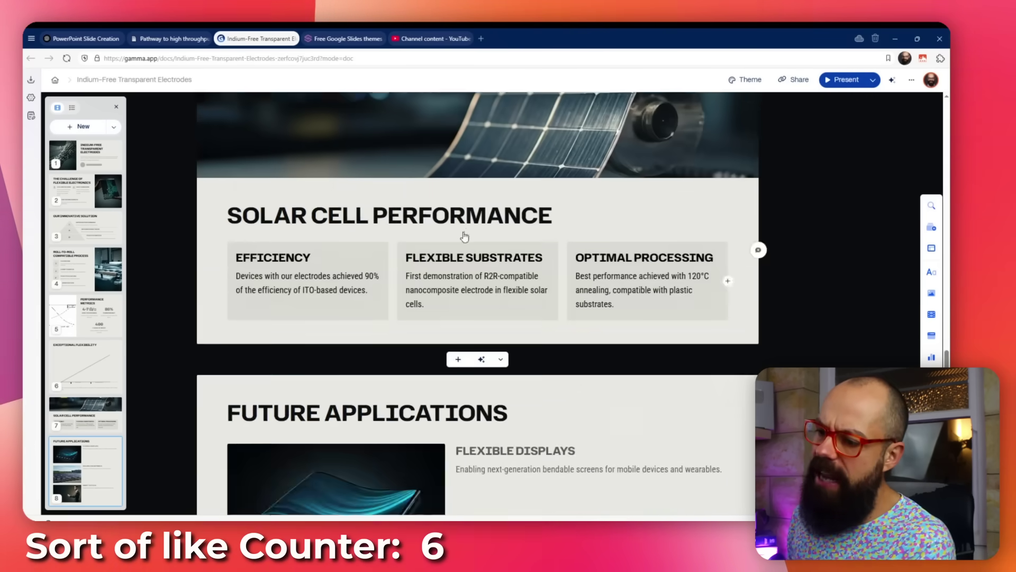
scroll(460, 230, up, 20)
scroll(461, 229, up, 4)
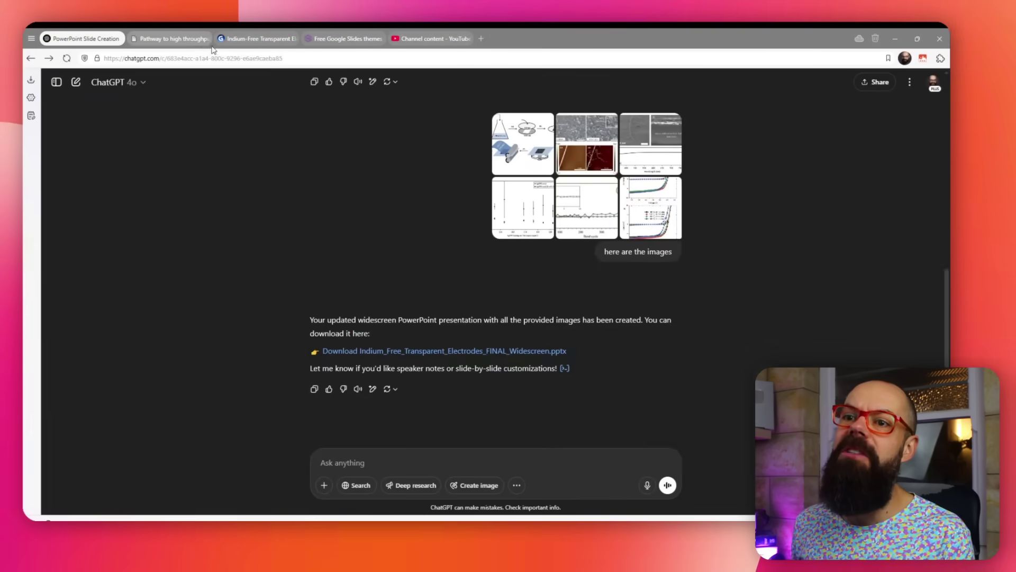
click(241, 39)
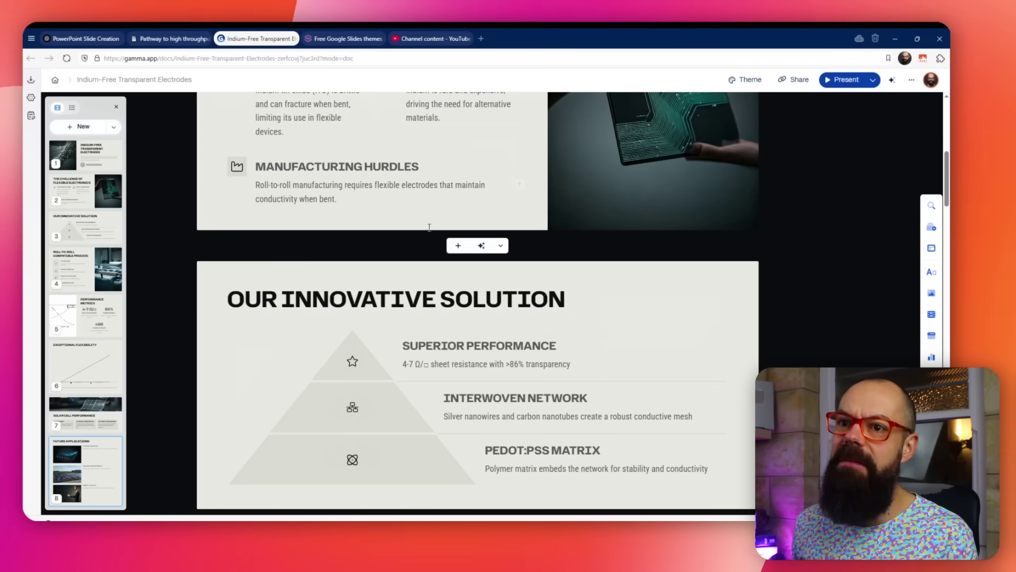
scroll(462, 265, down, 8)
scroll(466, 255, up, 3)
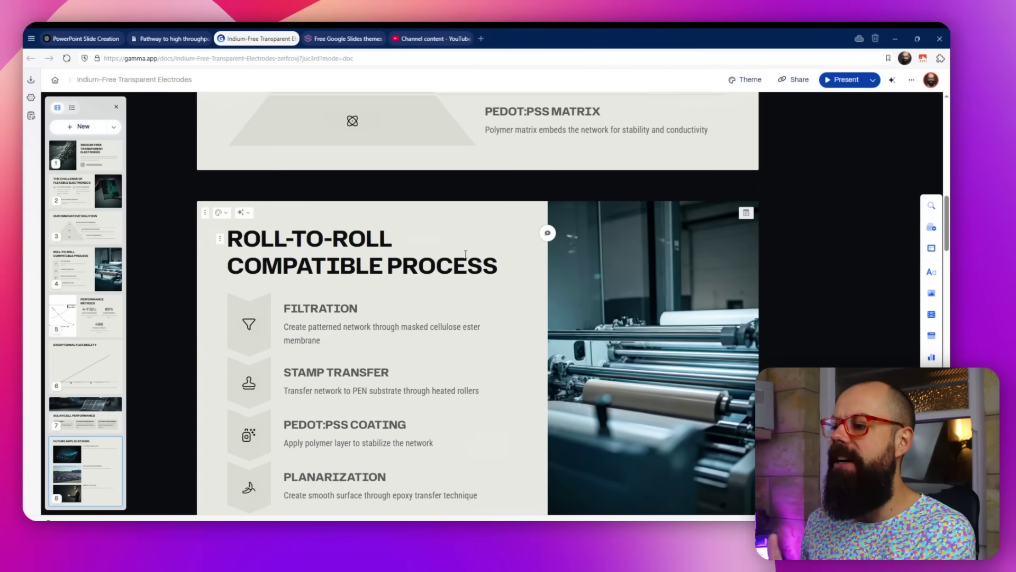
scroll(698, 279, down, 2)
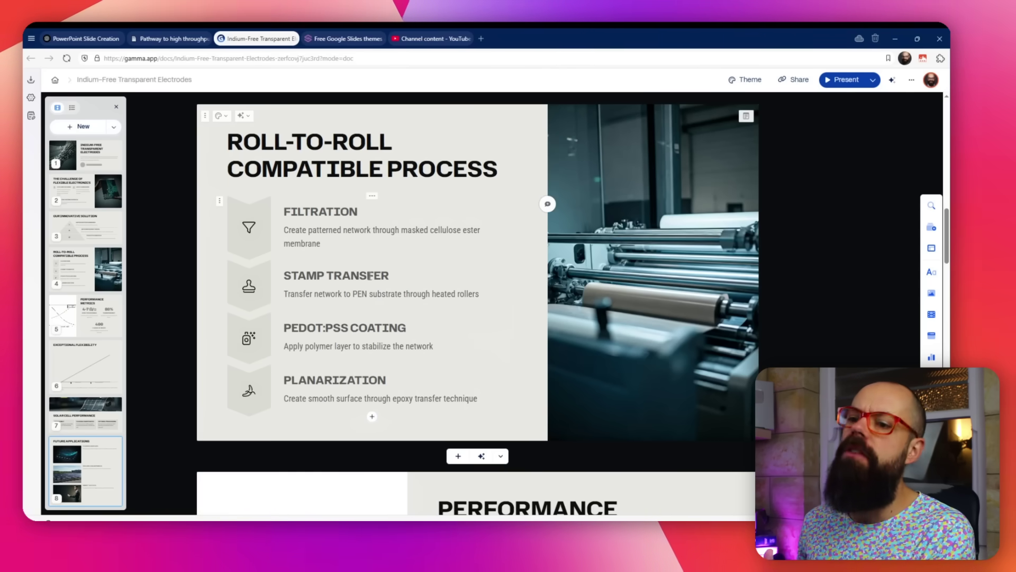
scroll(417, 268, down, 8)
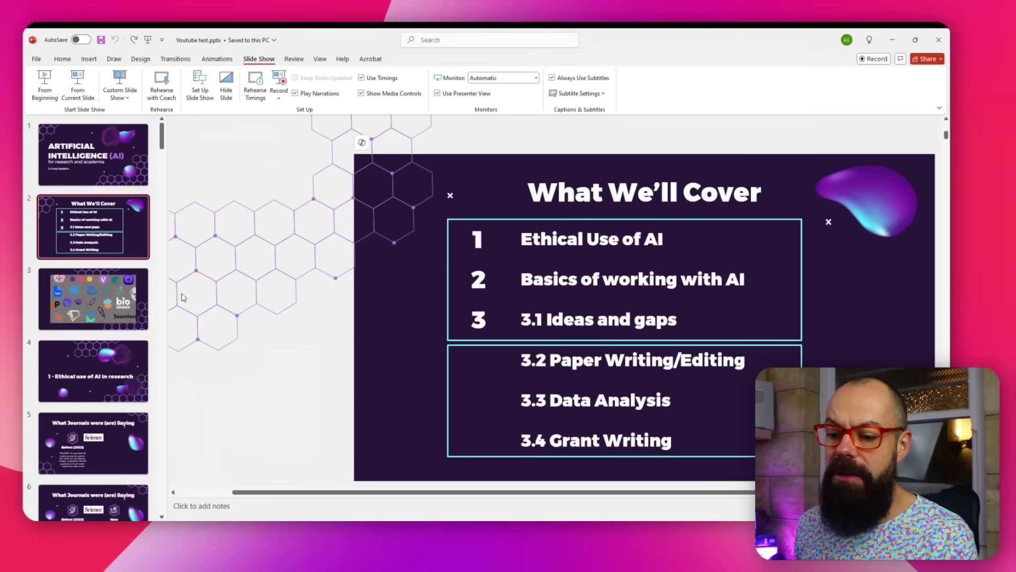
- Review the purple AI template deck, then apply the red-teal gradient Designer idea to Fabrication Process
key(Up)
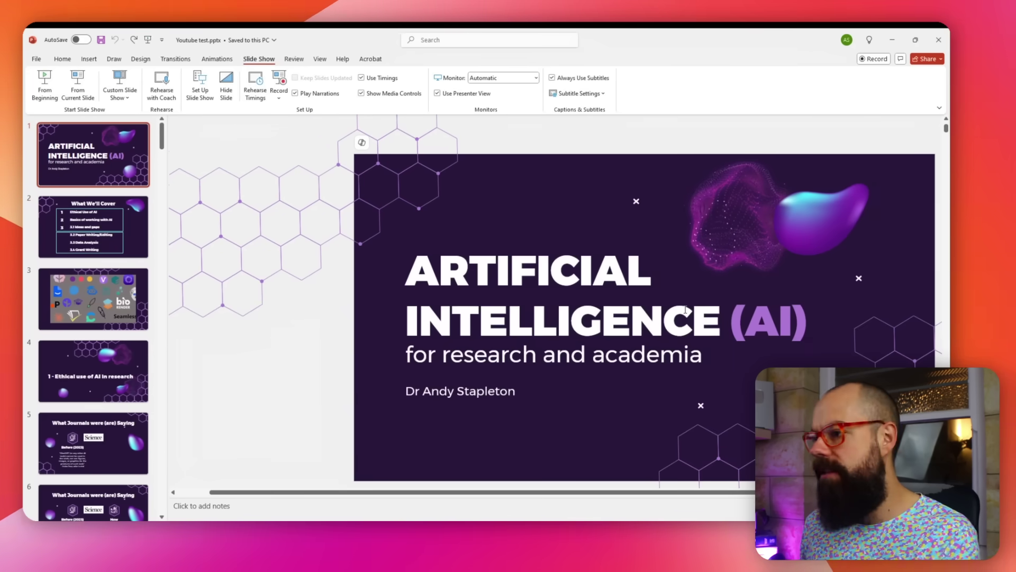
scroll(686, 310, down, 1)
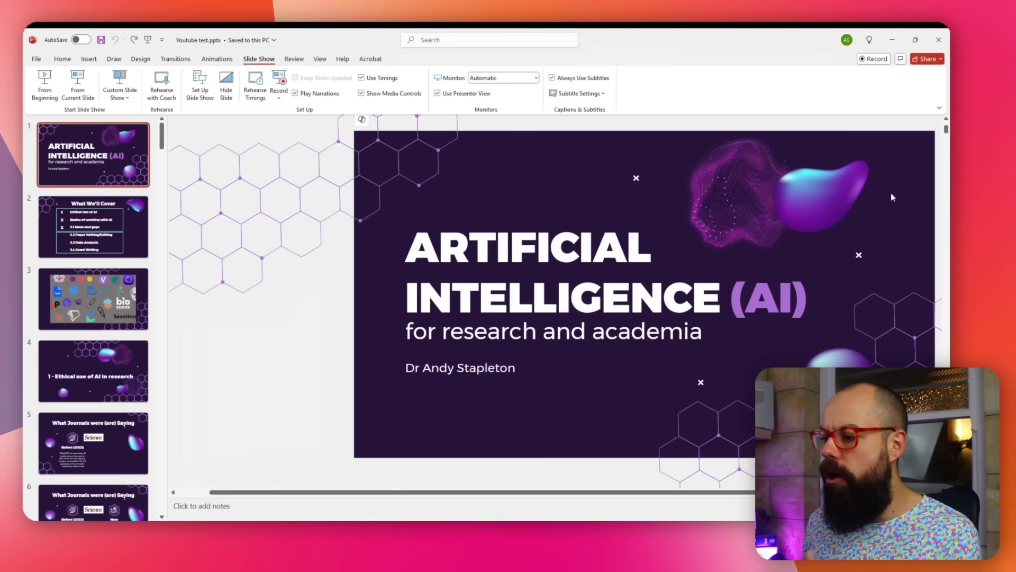
drag(847, 206, 843, 199)
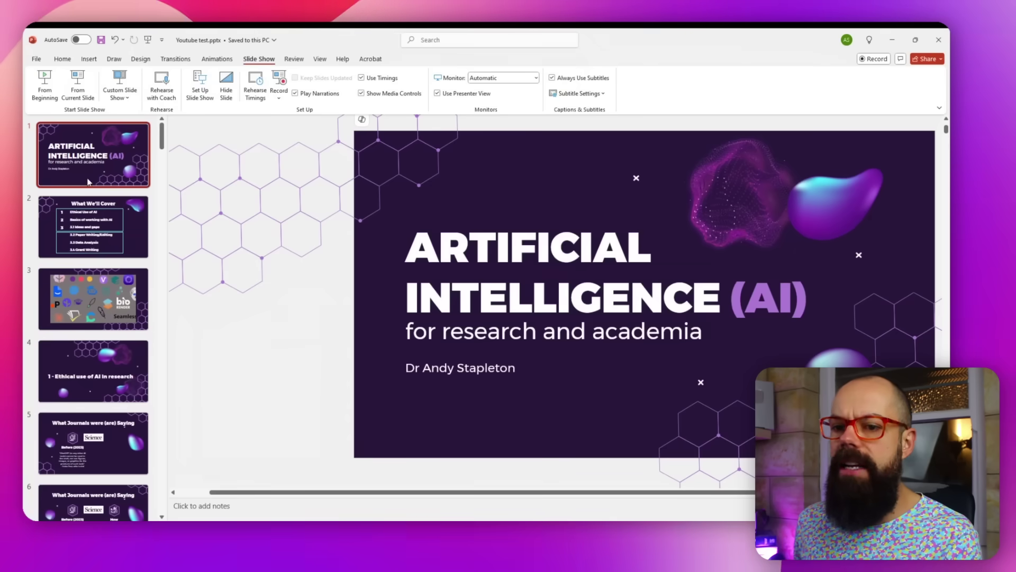
click(89, 217)
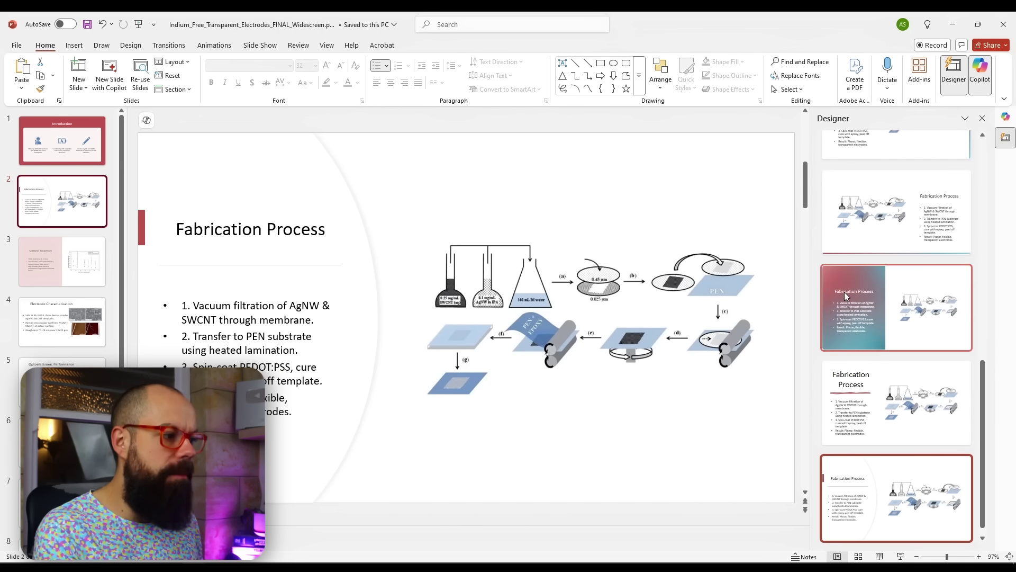
click(846, 294)
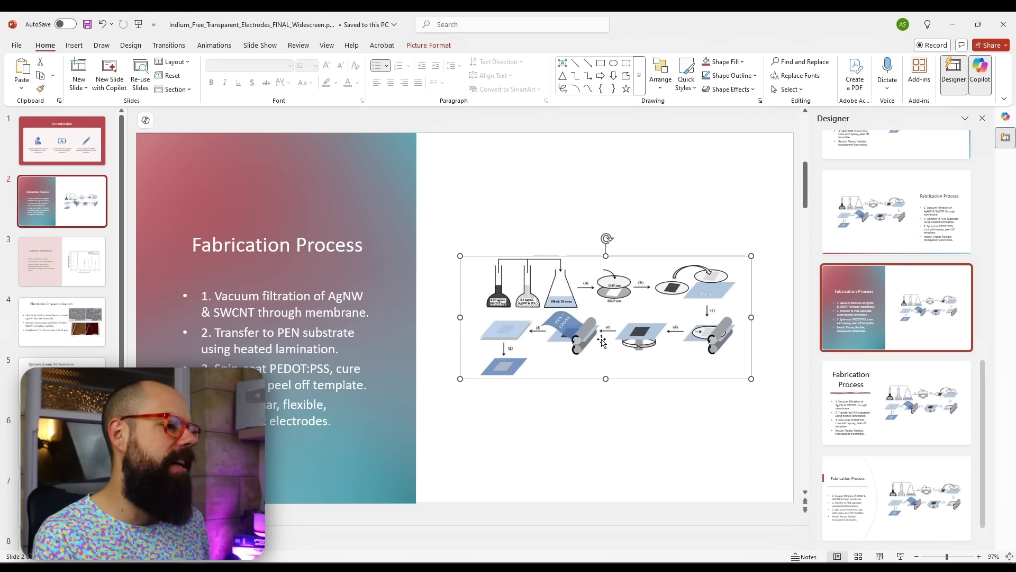
- Enlarge the Fabrication Process diagram and place it higher on the white right half
drag(459, 379, 341, 432)
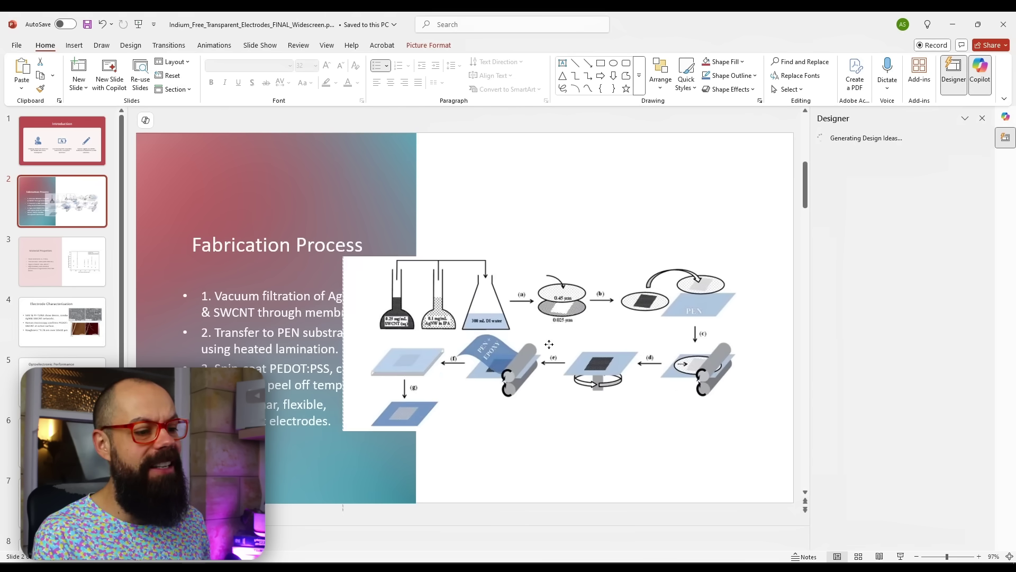
drag(513, 337, 571, 262)
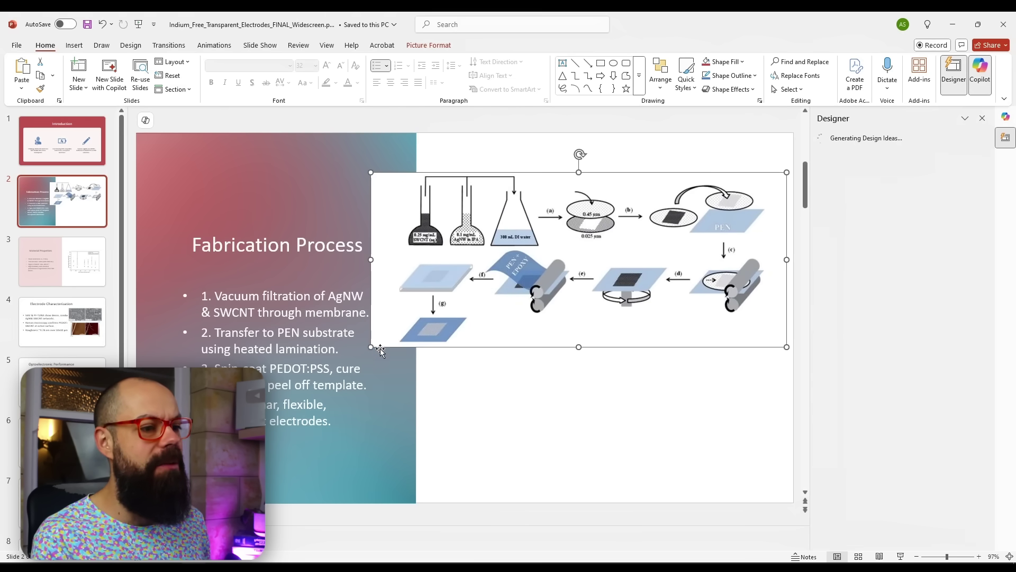
drag(371, 347, 437, 319)
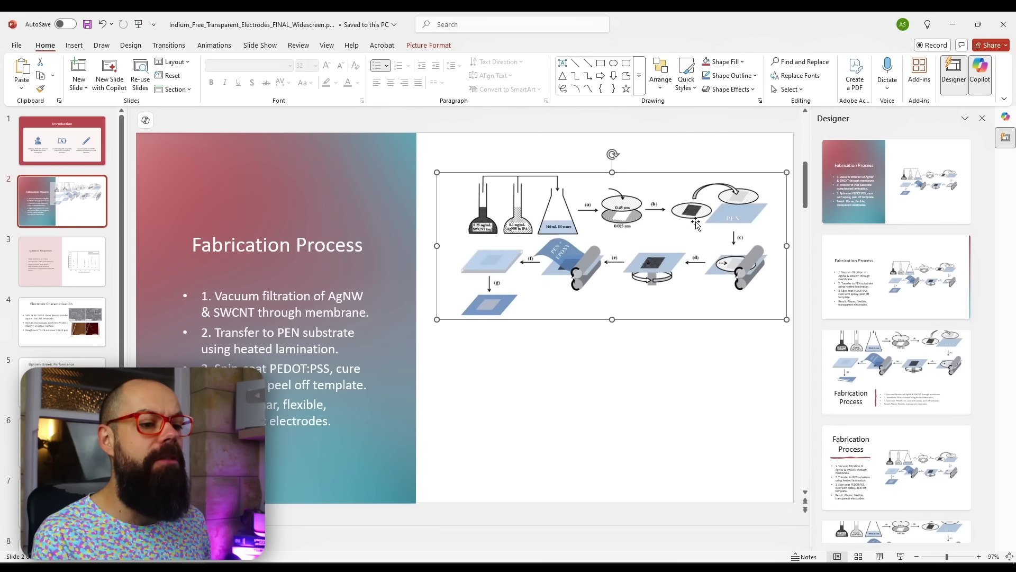
drag(650, 327, 647, 322)
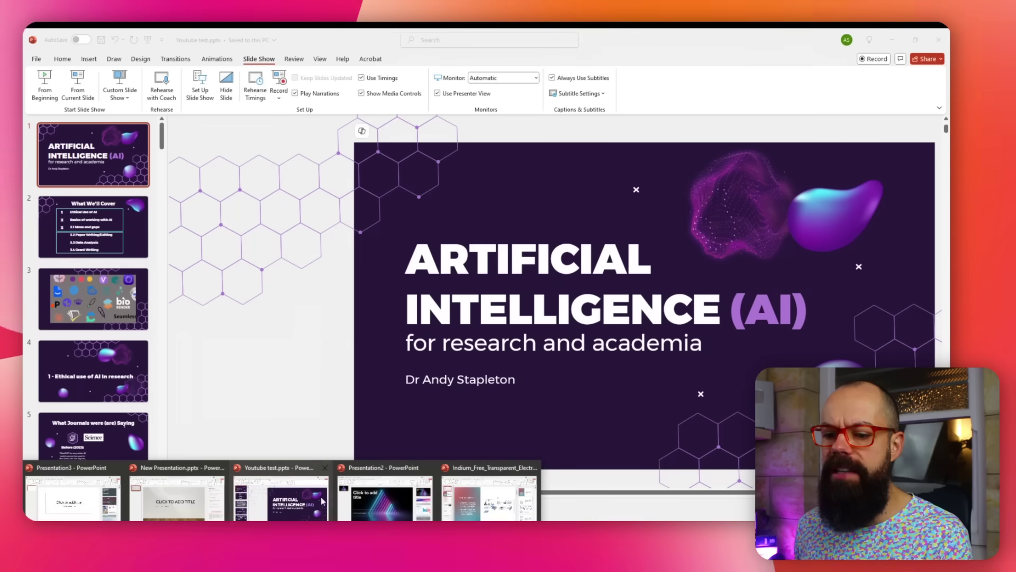
- Select all electrode slides and copy them into the Youtube test deck after its title slide
click(477, 501)
click(102, 143)
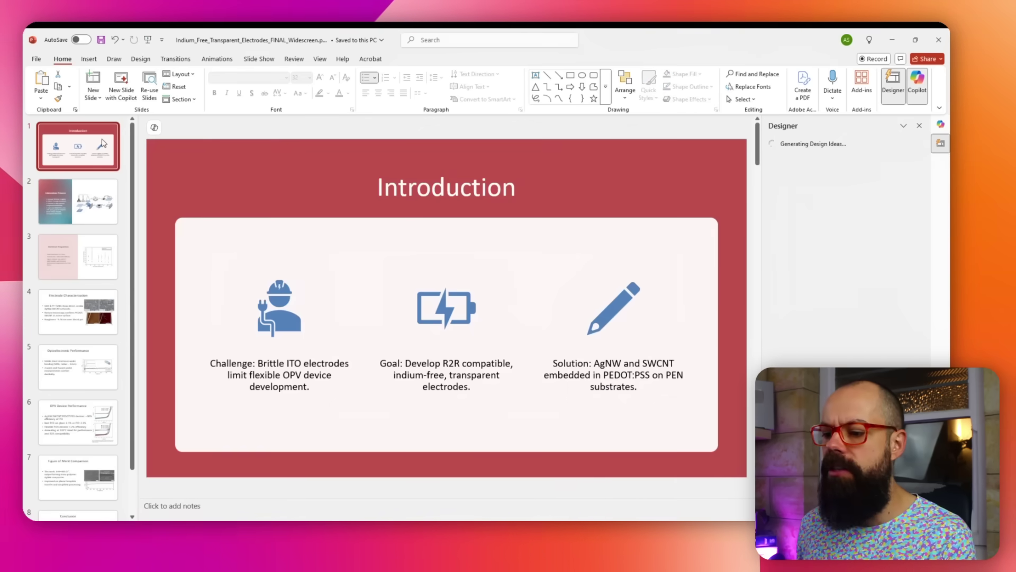
key(ctrl+a)
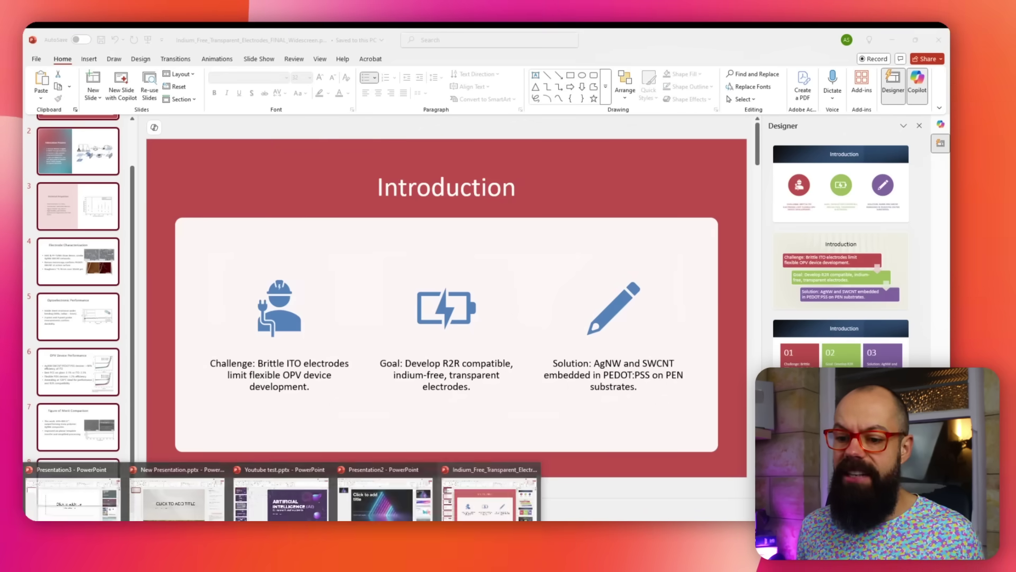
click(315, 499)
drag(121, 201, 115, 199)
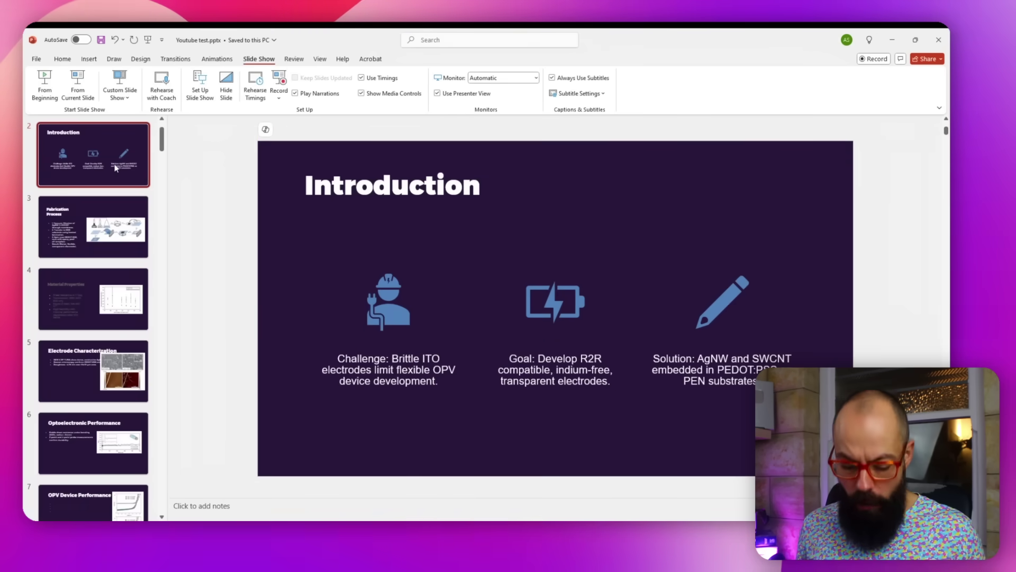
- Apply the first Designer idea to slide 3, Fabrication Process: hexagon pattern, centred title, diagram left, bullets right
click(63, 59)
click(900, 91)
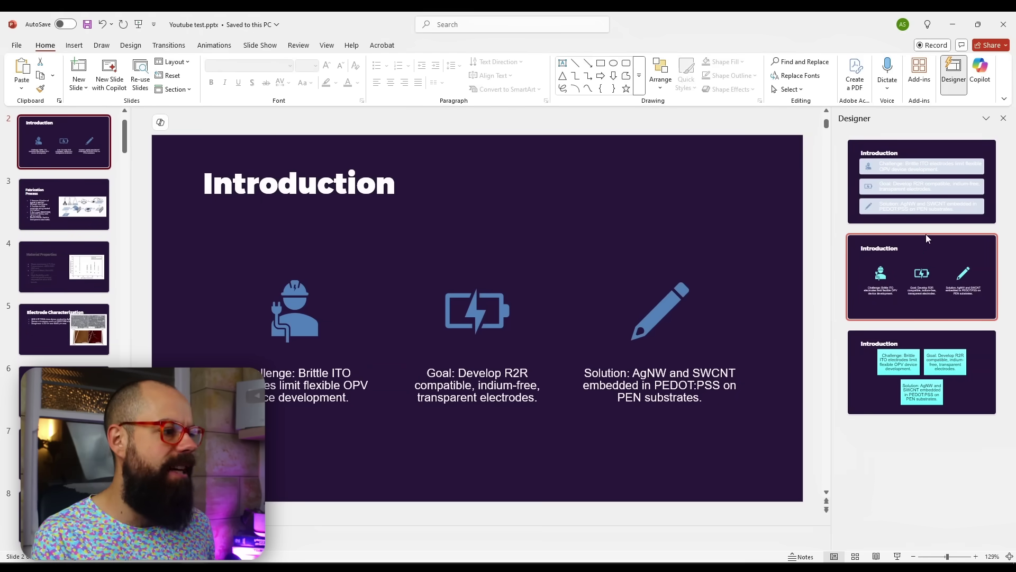
click(79, 234)
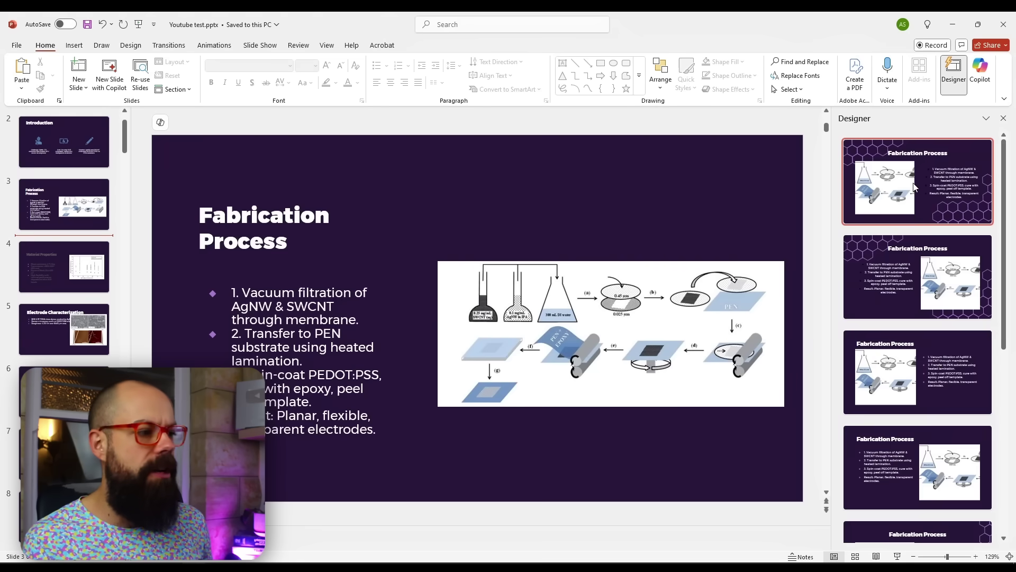
click(945, 203)
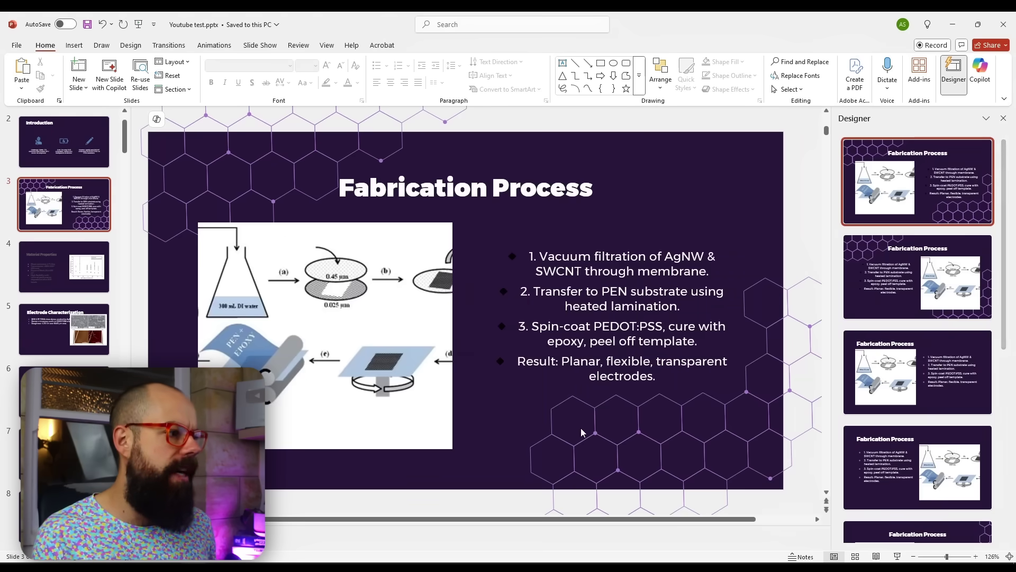